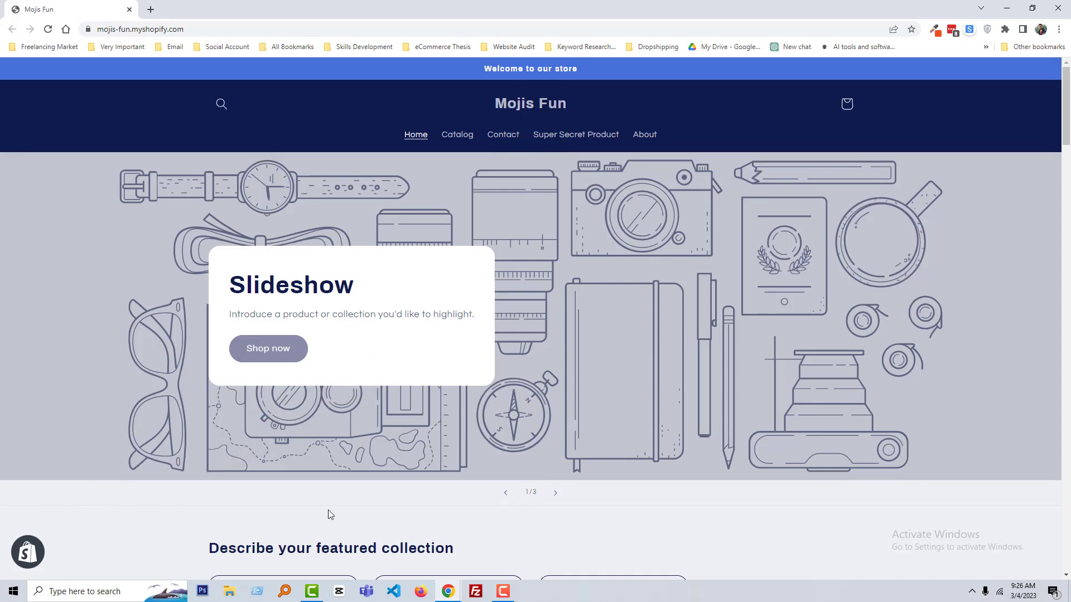
# Step: From the admin's Online Store > Themes page, open Edit code for the current Refresh theme
pyautogui.click(448, 591)
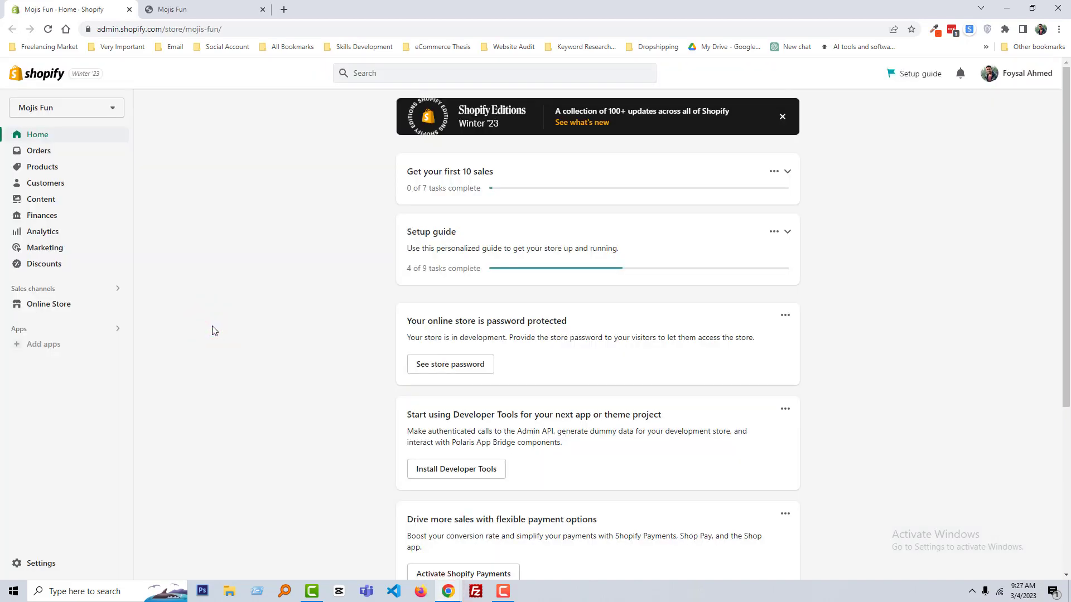
pyautogui.moveTo(49, 304)
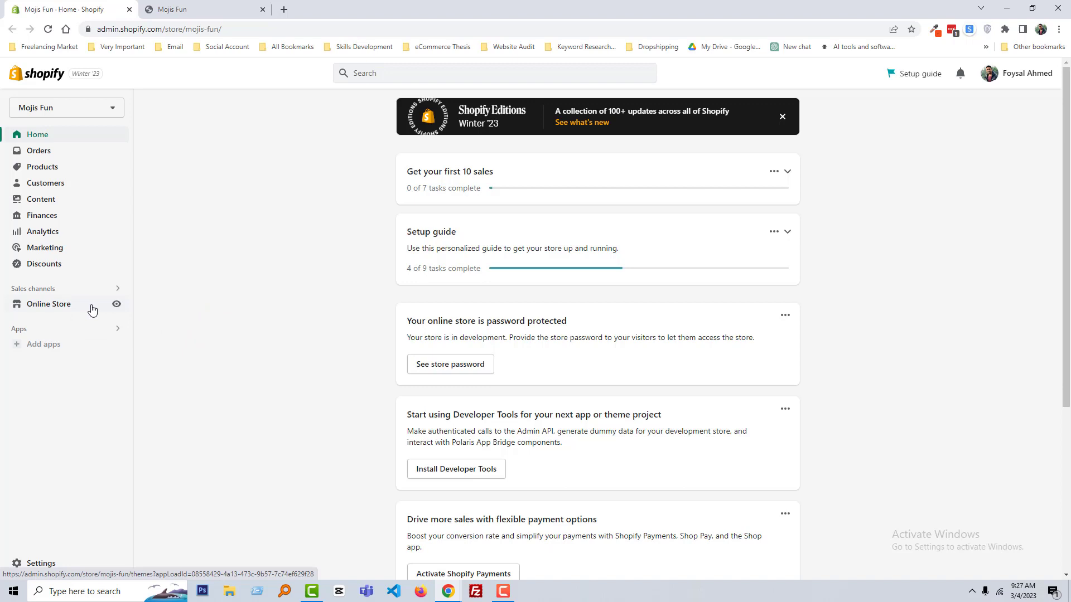
pyautogui.click(93, 310)
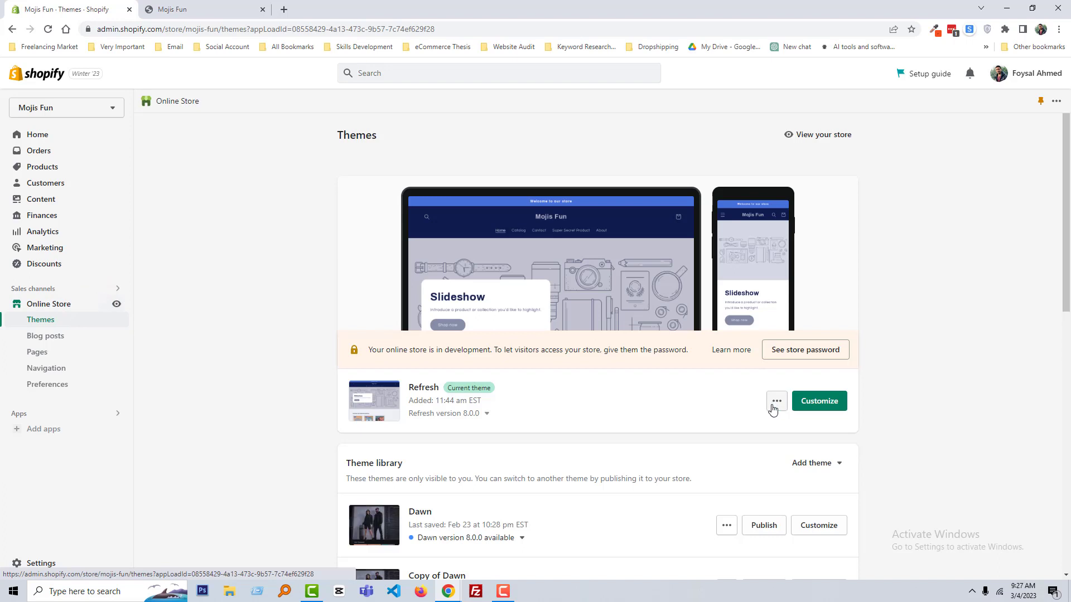
pyautogui.click(777, 403)
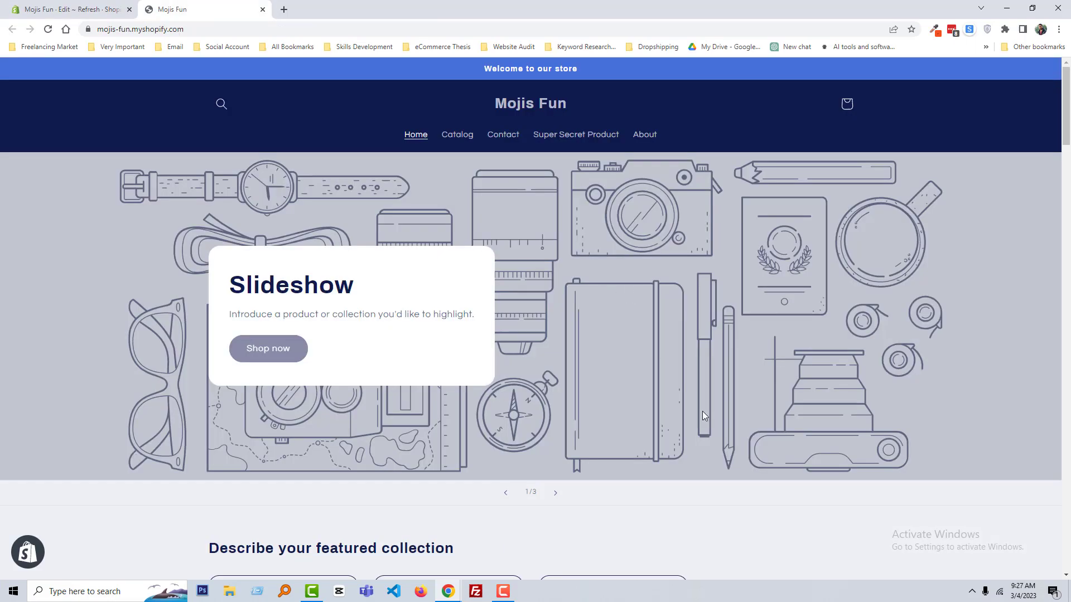
# Step: Open DevTools on the storefront and inspect the bottom-left Shopify logo button
pyautogui.rightClick(690, 522)
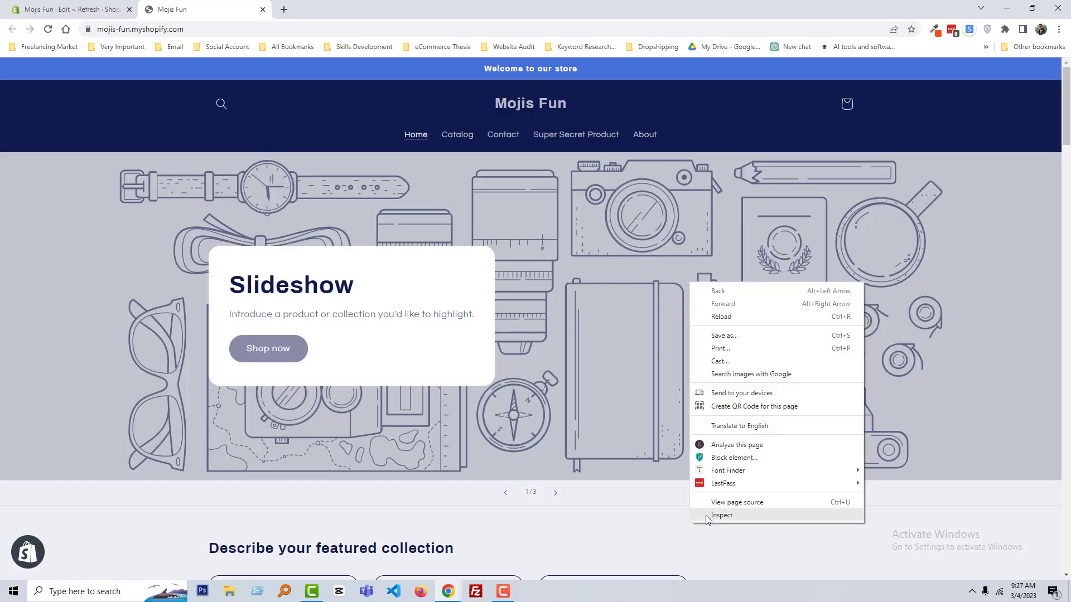
pyautogui.click(705, 515)
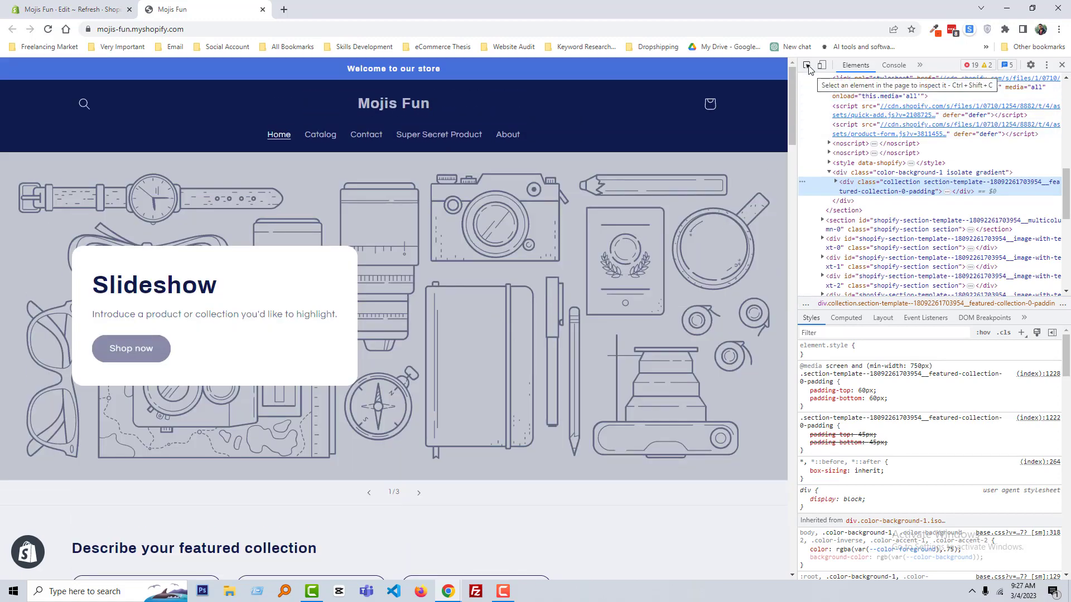
pyautogui.click(808, 65)
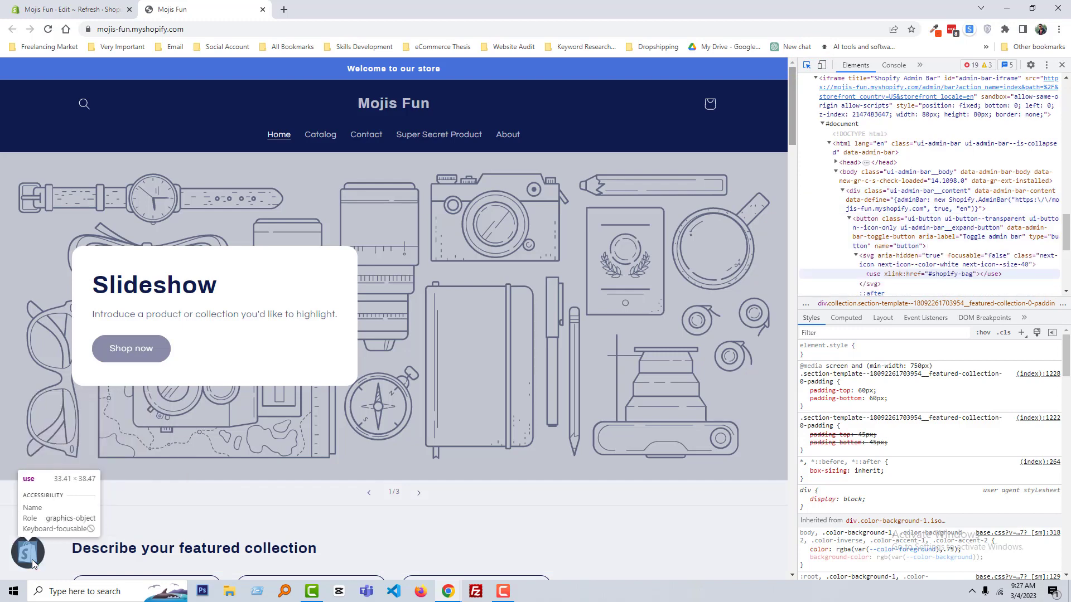
pyautogui.click(36, 565)
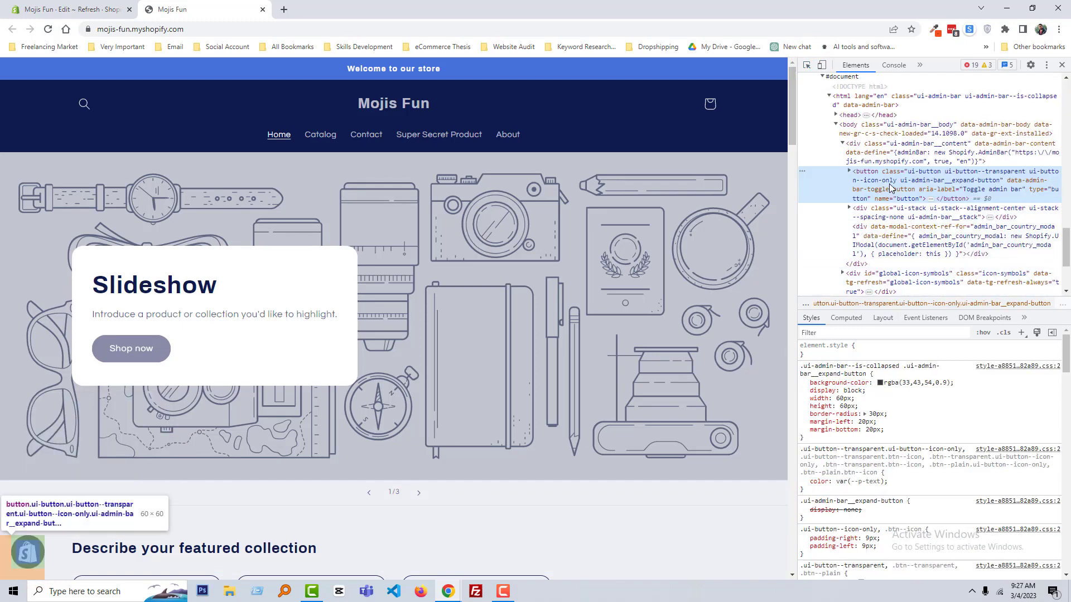
pyautogui.moveTo(894, 406)
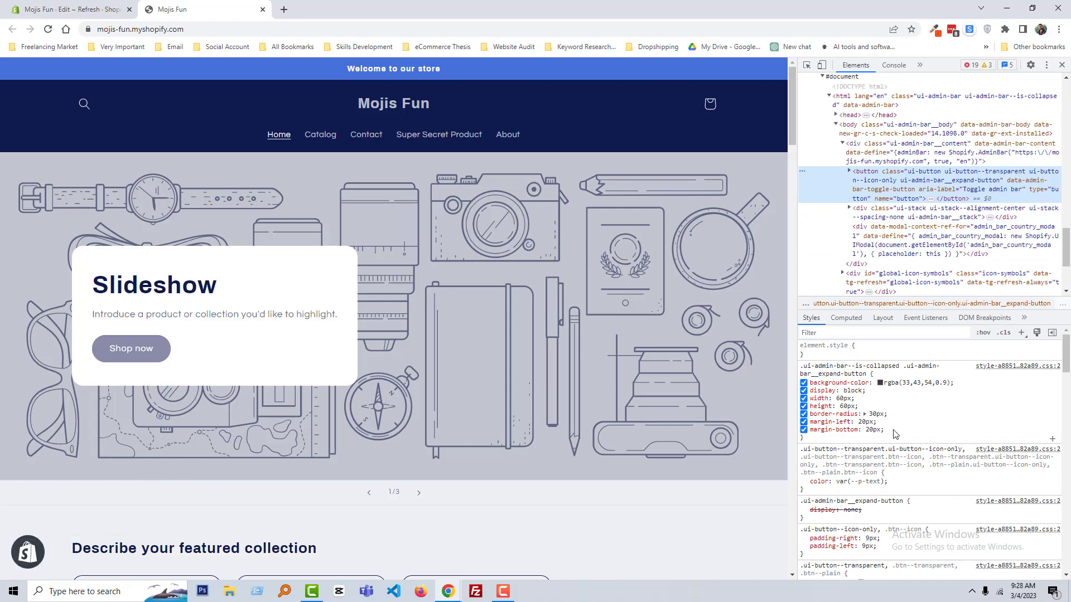
# Step: Add display: none!important to the logo button's style rule
pyautogui.click(897, 434)
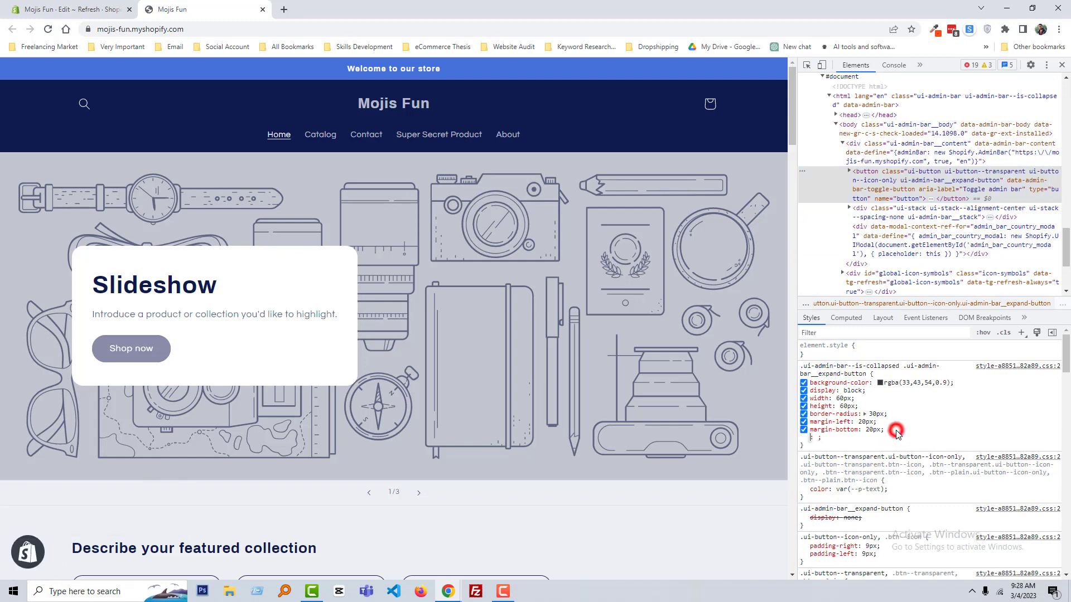
pyautogui.write('display')
pyautogui.press('Tab')
pyautogui.write('n')
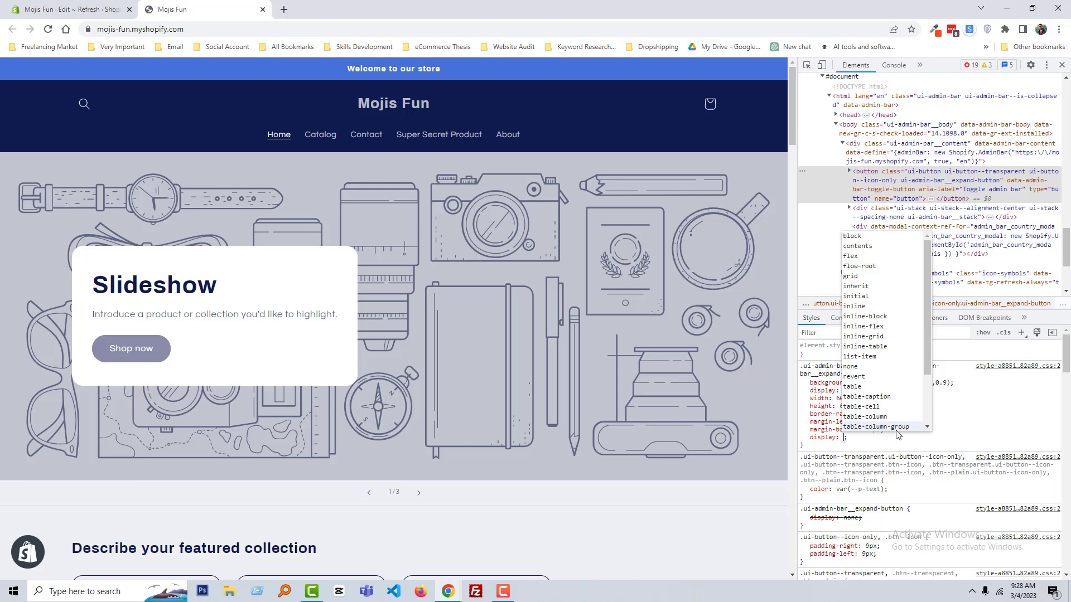
pyautogui.press('Tab')
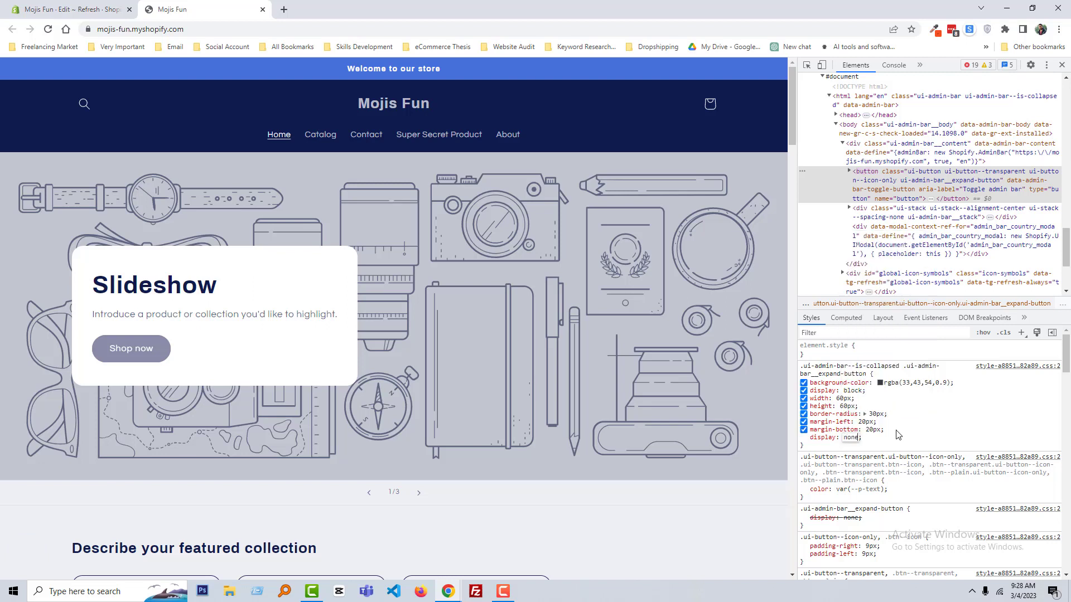
pyautogui.write('!importan')
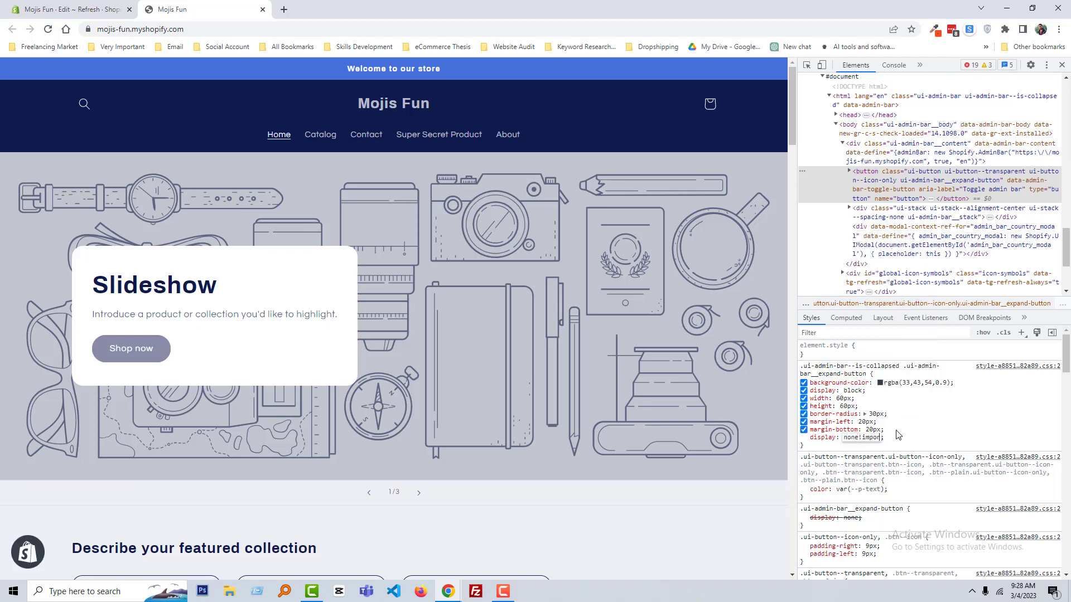
pyautogui.write('t')
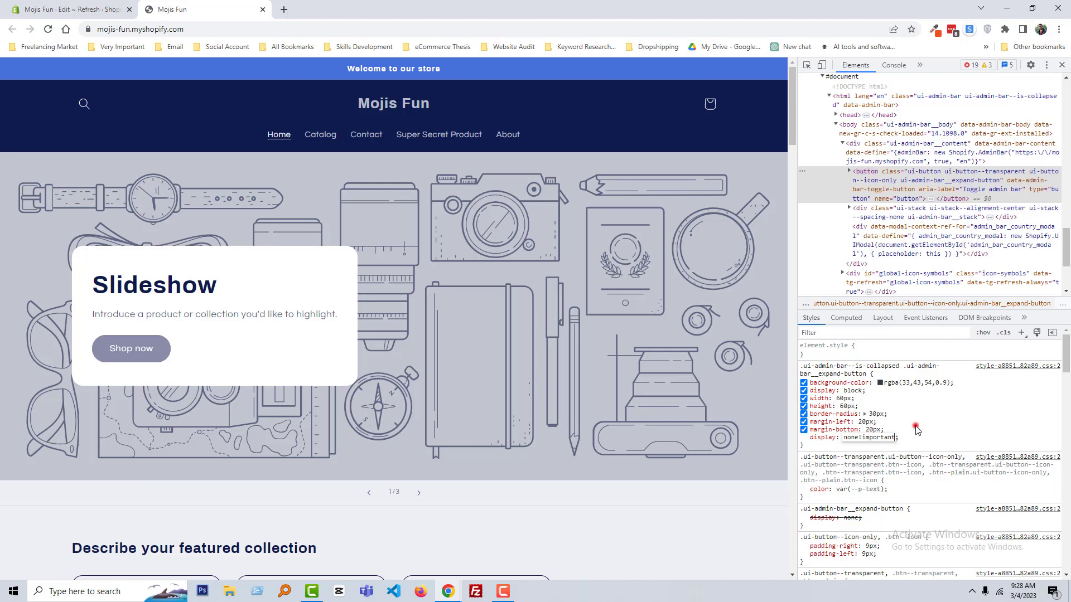
pyautogui.press('Return')
# Step: Copy the admin-bar expand button's CSS rule and open base.css in the theme code editor
pyautogui.rightClick(839, 373)
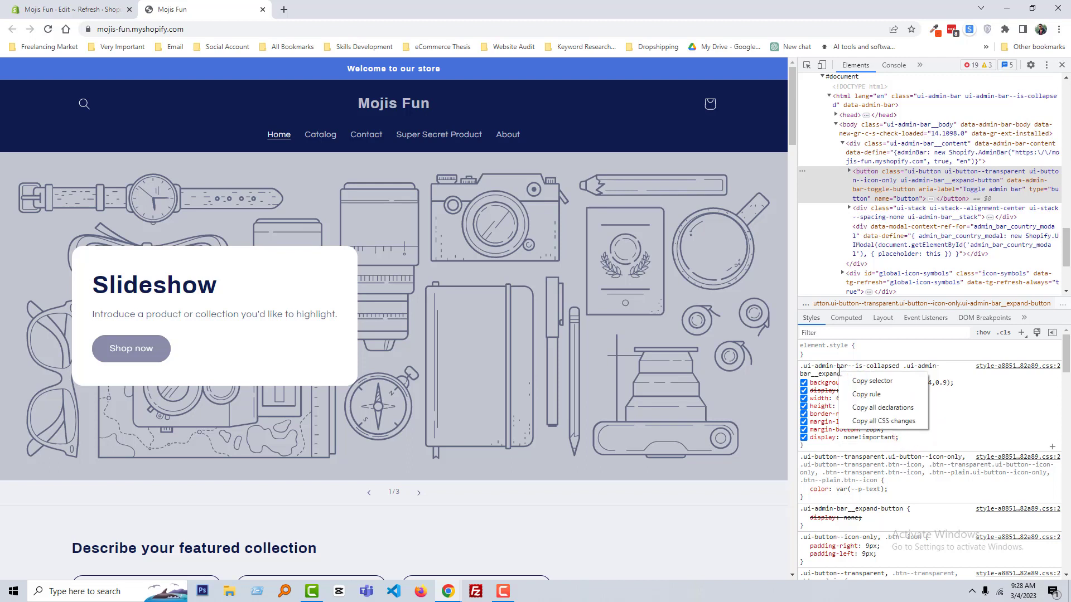
pyautogui.click(863, 395)
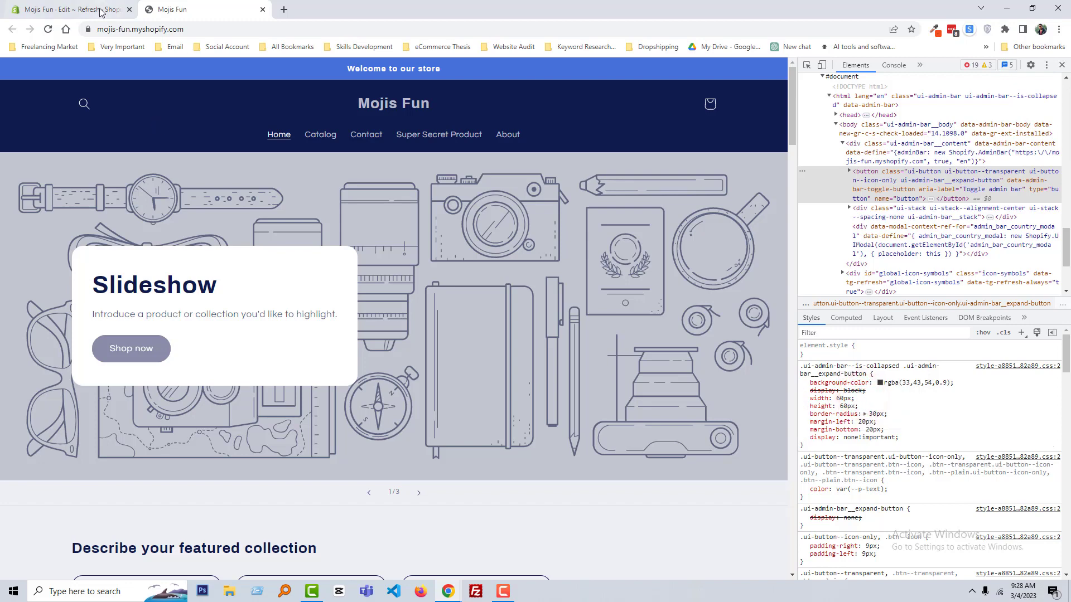
pyautogui.click(71, 10)
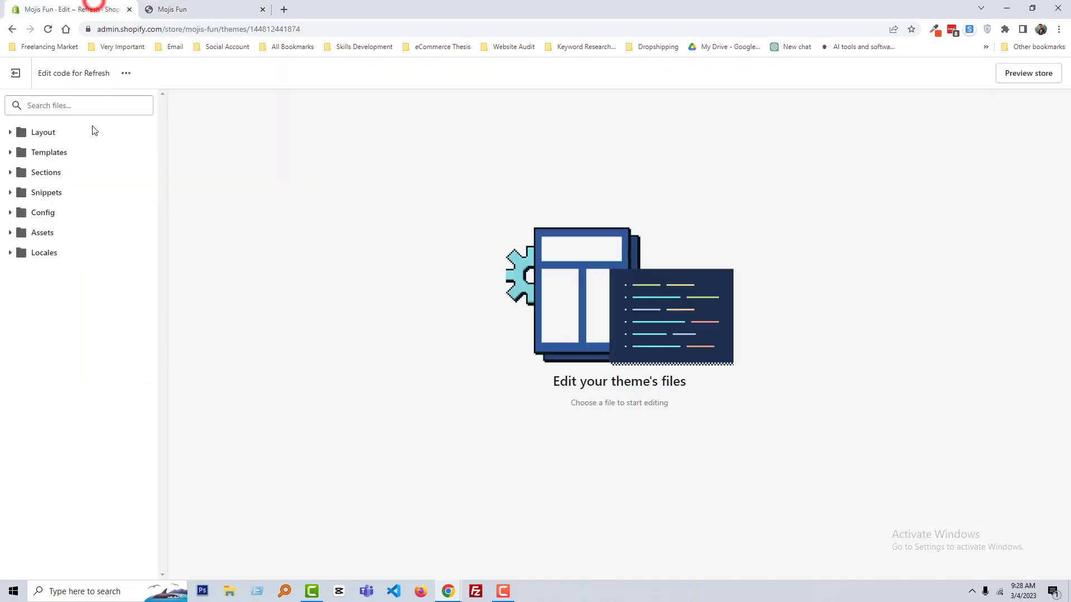
pyautogui.click(66, 106)
pyautogui.write('css')
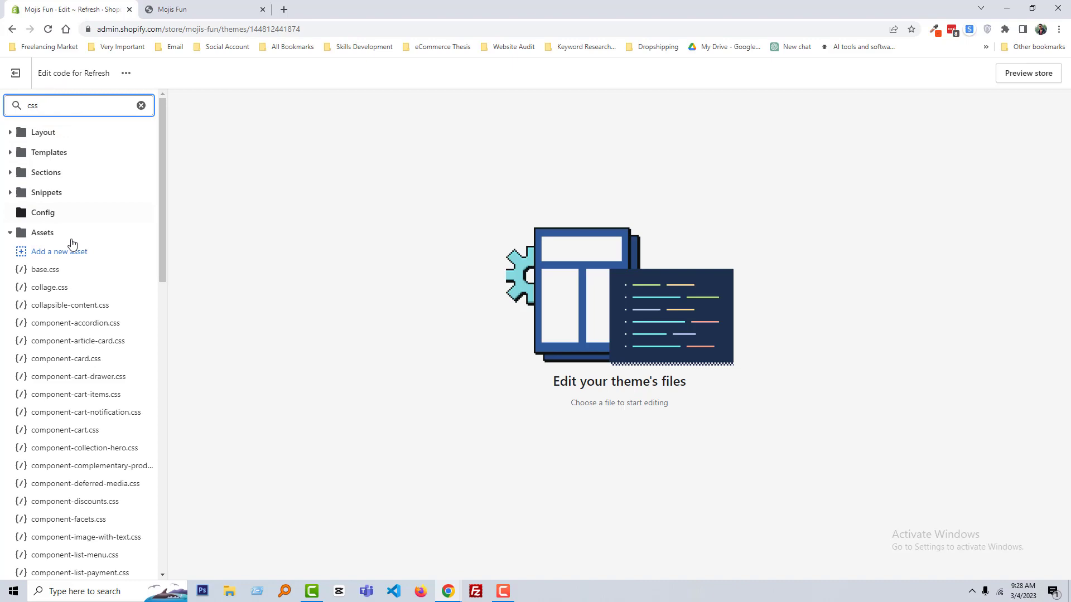
pyautogui.click(46, 270)
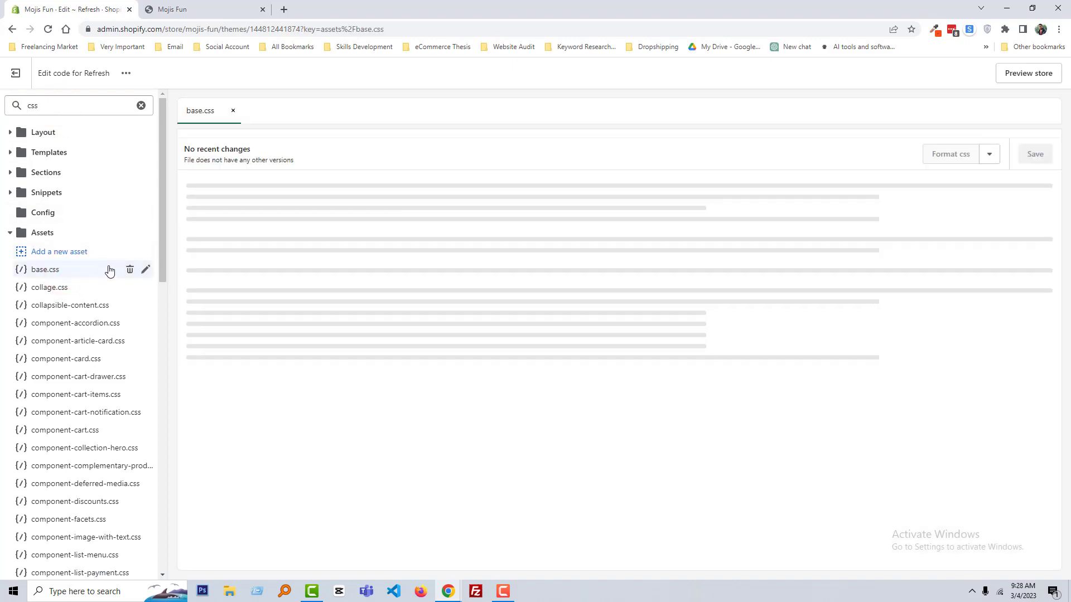
pyautogui.moveTo(1058, 179); pyautogui.dragTo(1058, 559)
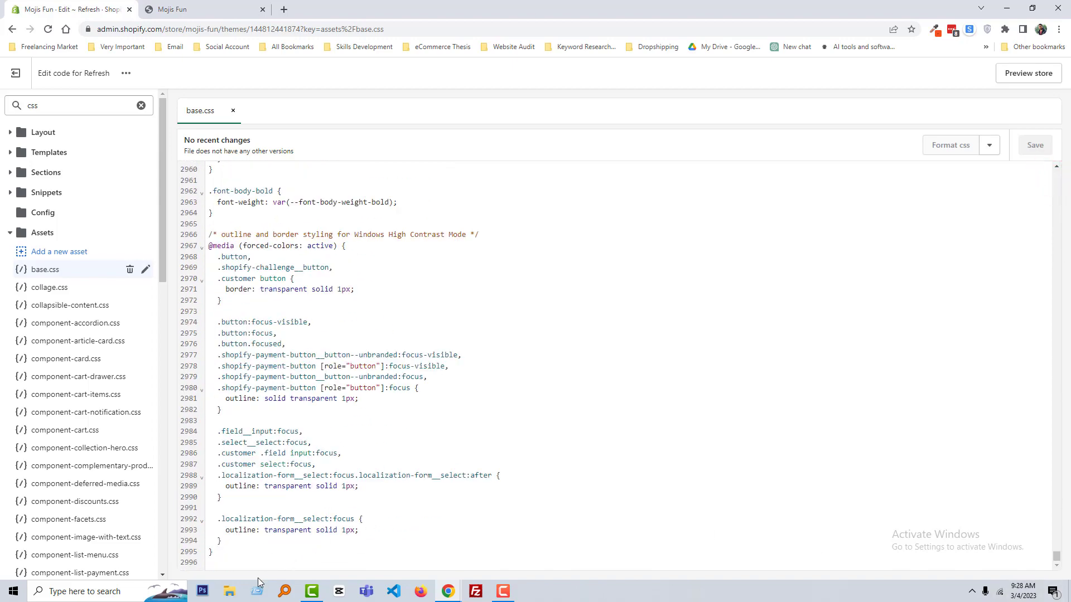
# Step: Paste the rule at the end of base.css, keeping only display: none!important, and save
pyautogui.click(261, 567)
pyautogui.hotkey('ctrl', 'v')
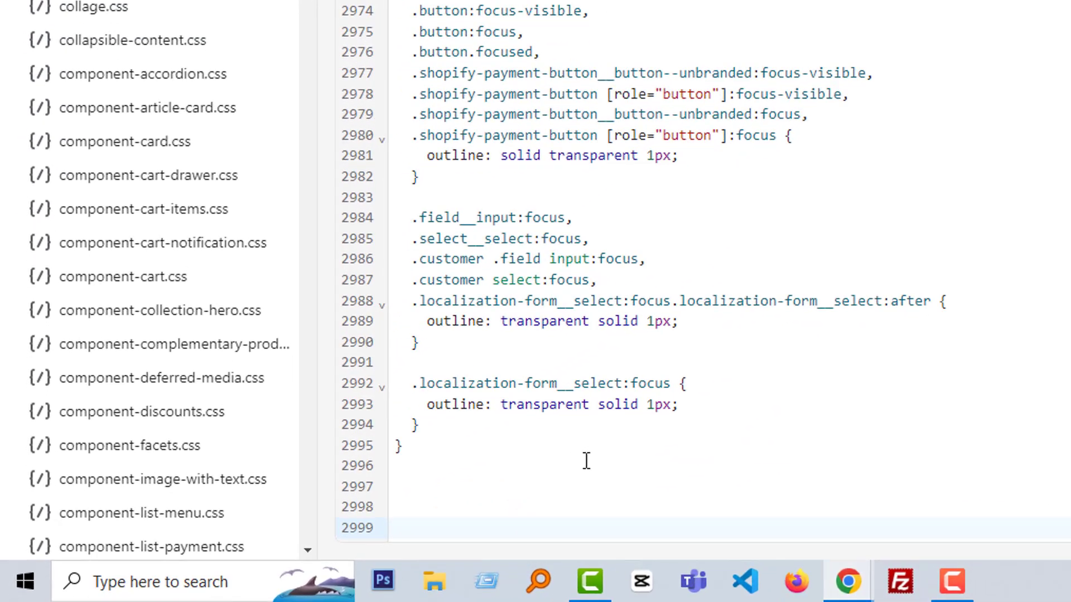
pyautogui.moveTo(621, 487); pyautogui.dragTo(886, 352)
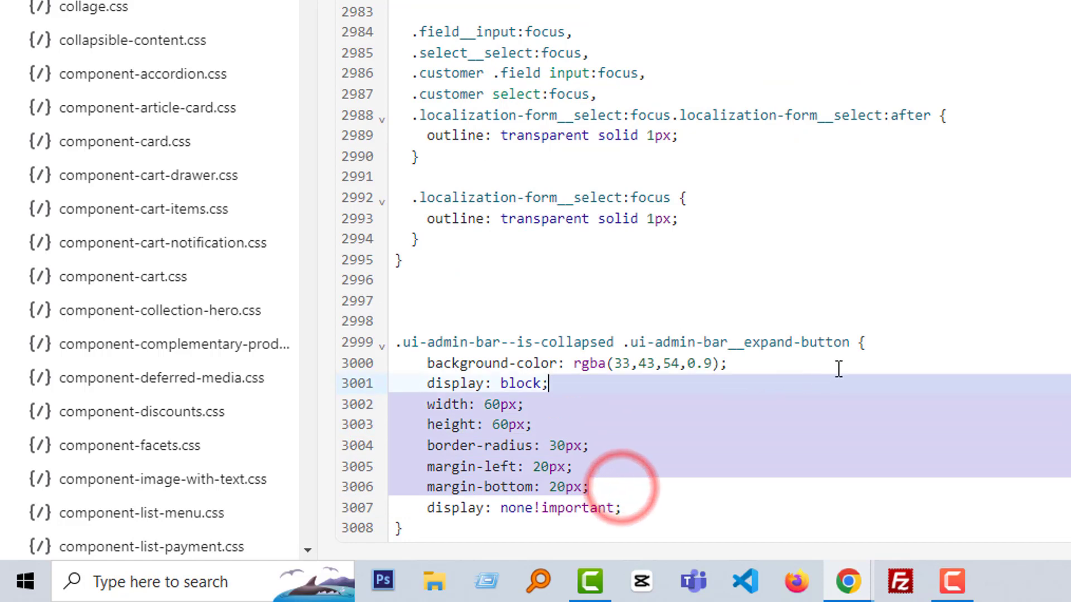
pyautogui.press('Delete')
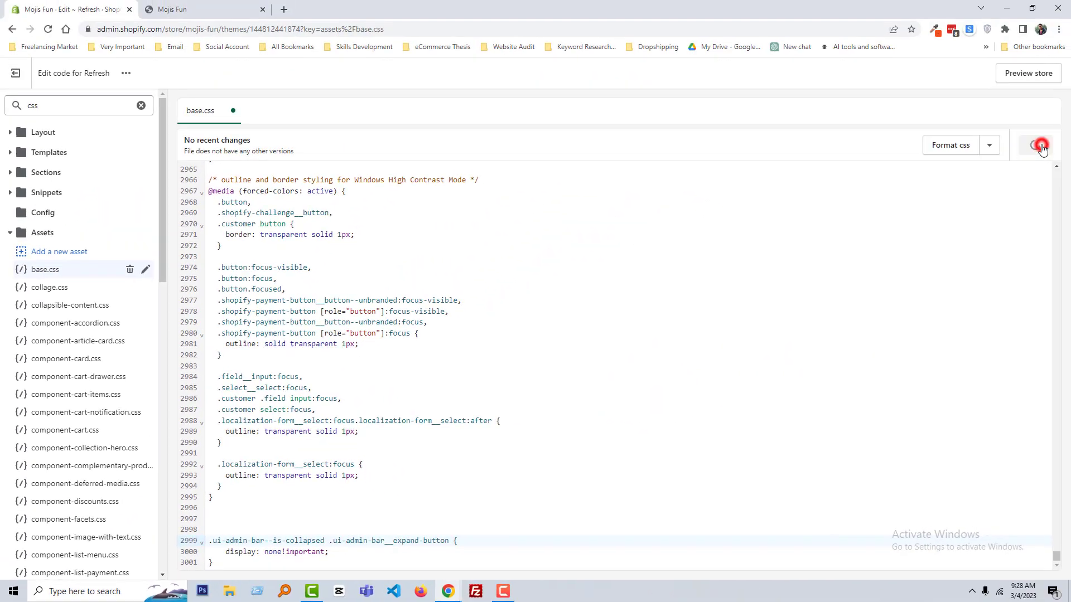
pyautogui.hotkey('ctrl', 's')
# Step: Close DevTools on the Mojis Fun storefront and reload the page
pyautogui.click(180, 9)
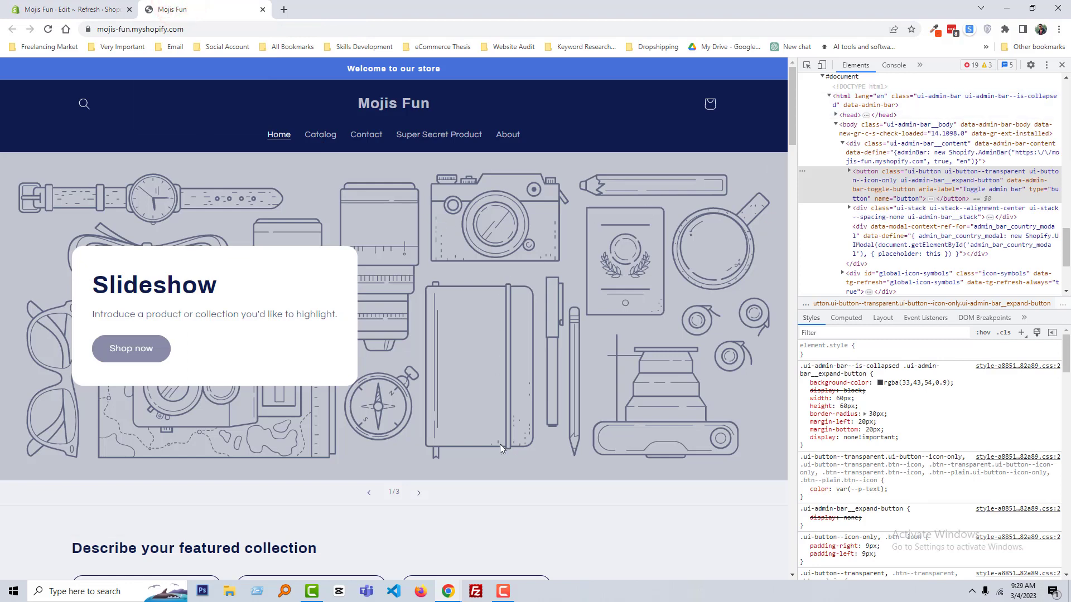
pyautogui.rightClick(544, 361)
pyautogui.press('F12')
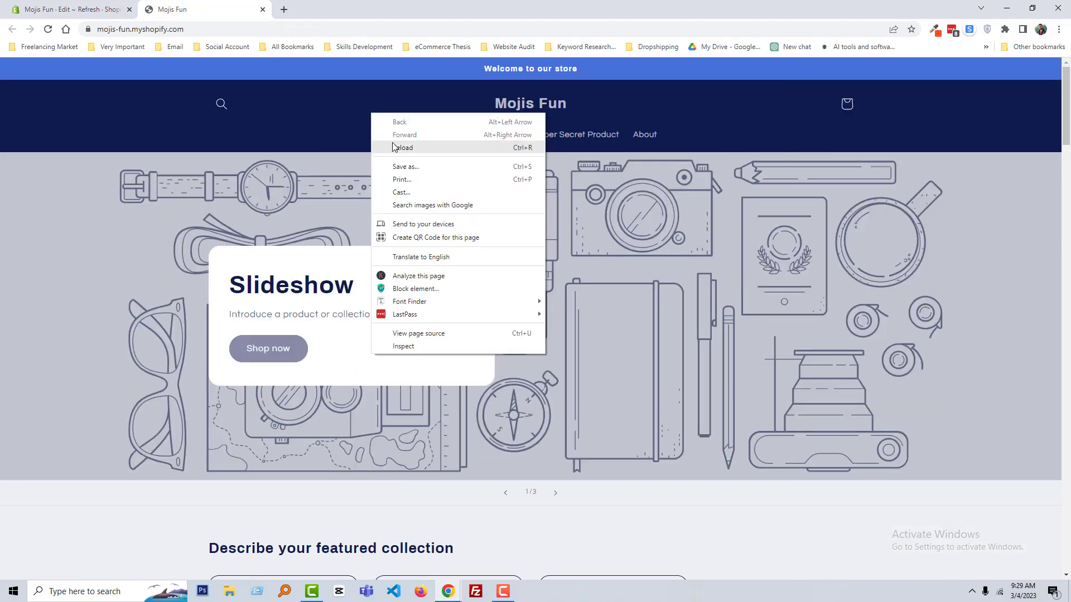
pyautogui.click(393, 142)
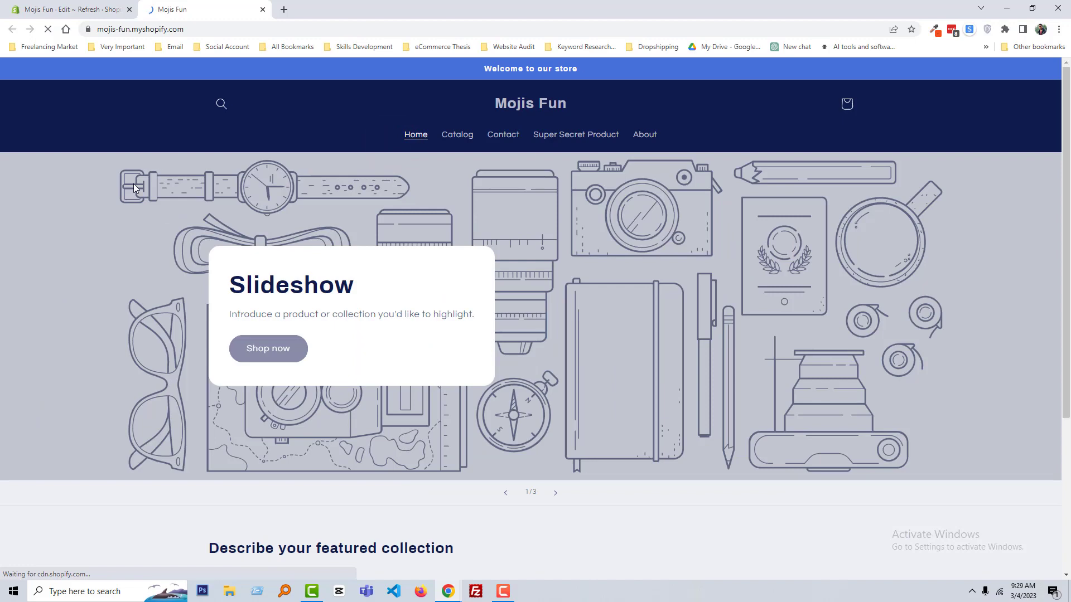